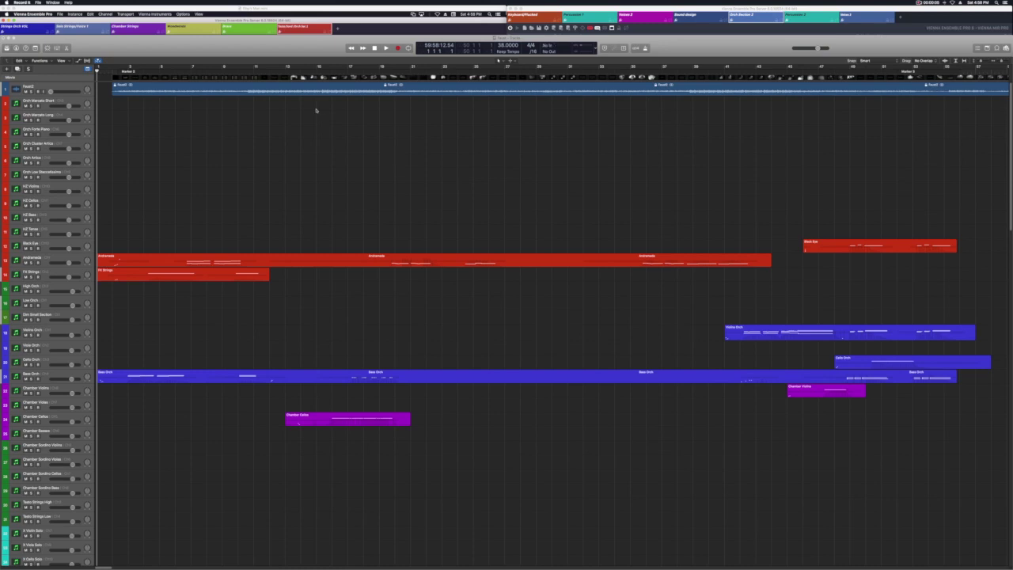
Step: Open the Faust movie window and look over the full list of orchestral, percussion and choir tracks in the arrangement
click(279, 78)
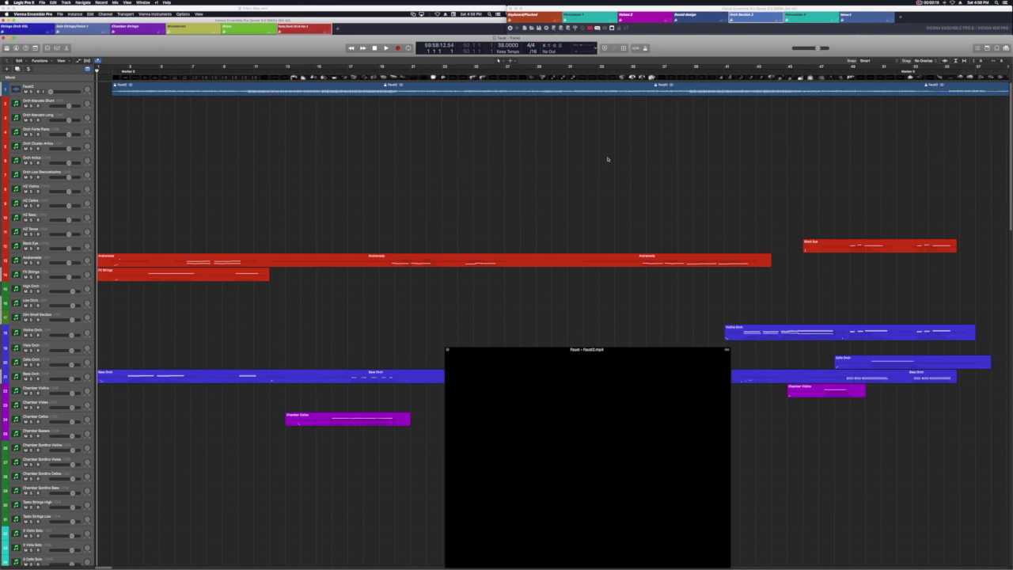
scroll(159, 174, down, 15)
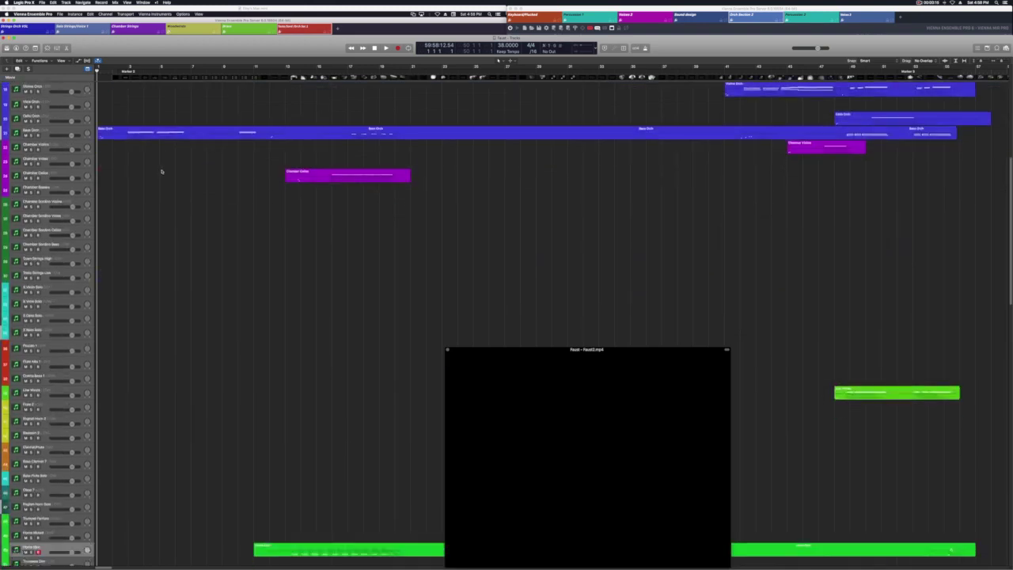
scroll(162, 171, down, 10)
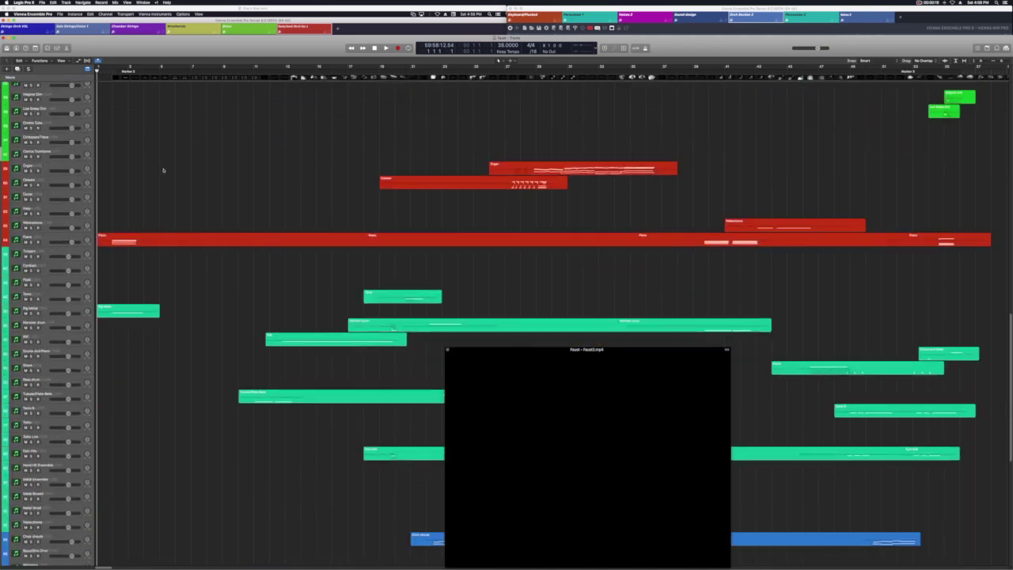
scroll(163, 168, up, 15)
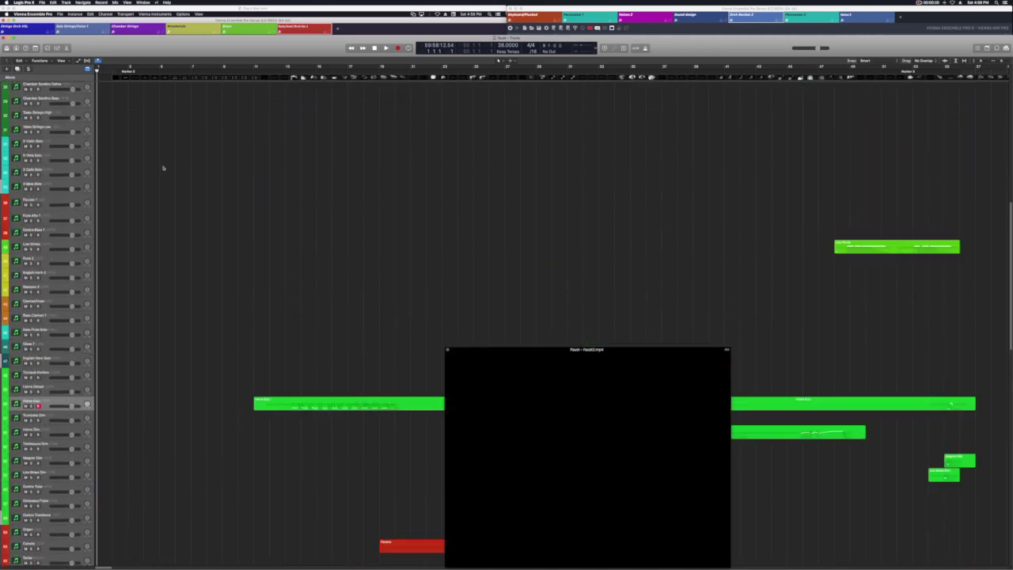
scroll(163, 167, up, 8)
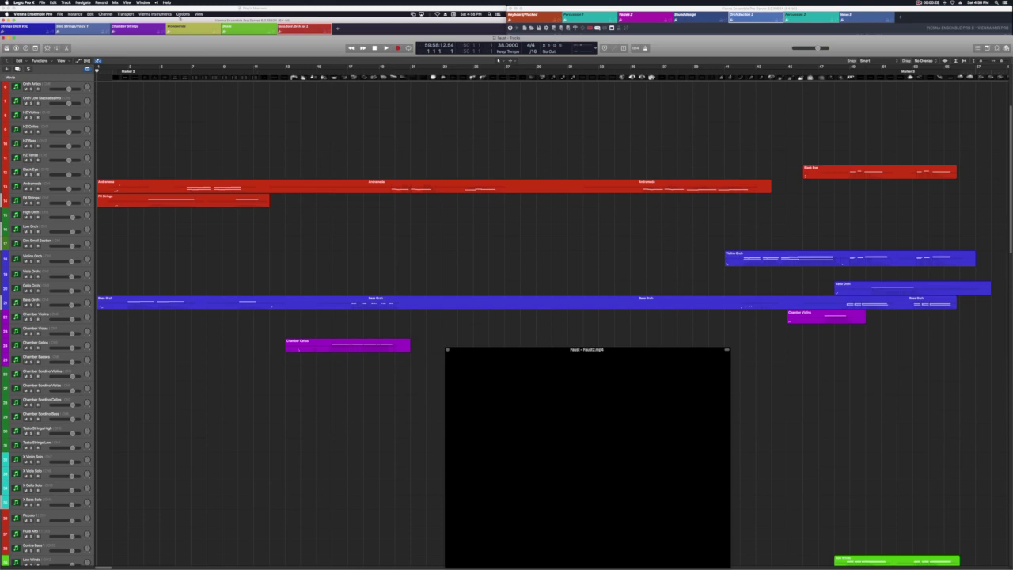
Step: Bring both Vienna Ensemble Pro server windows forward to view their instruments and return to the Logic Pro arrangement
click(180, 11)
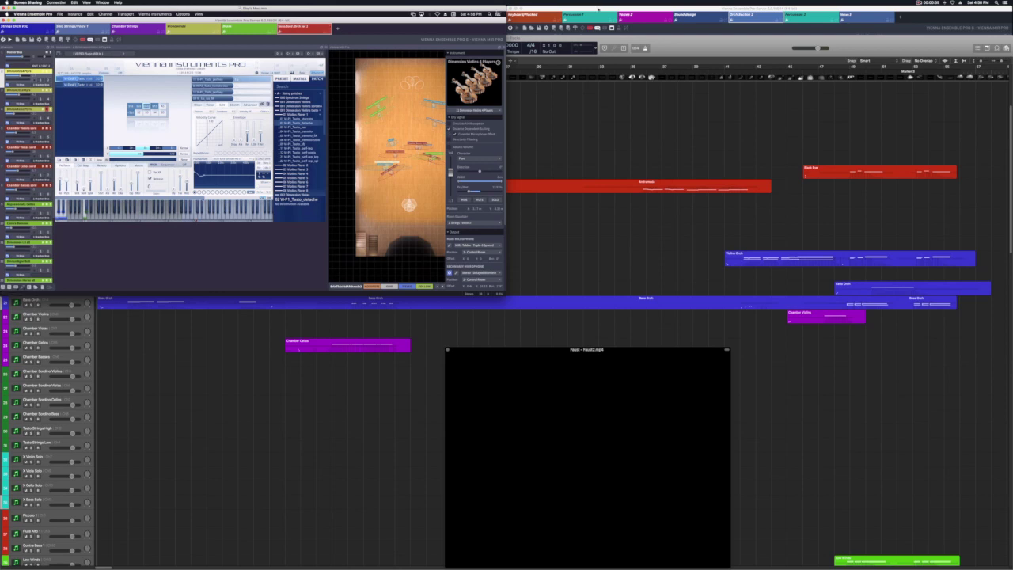
click(599, 10)
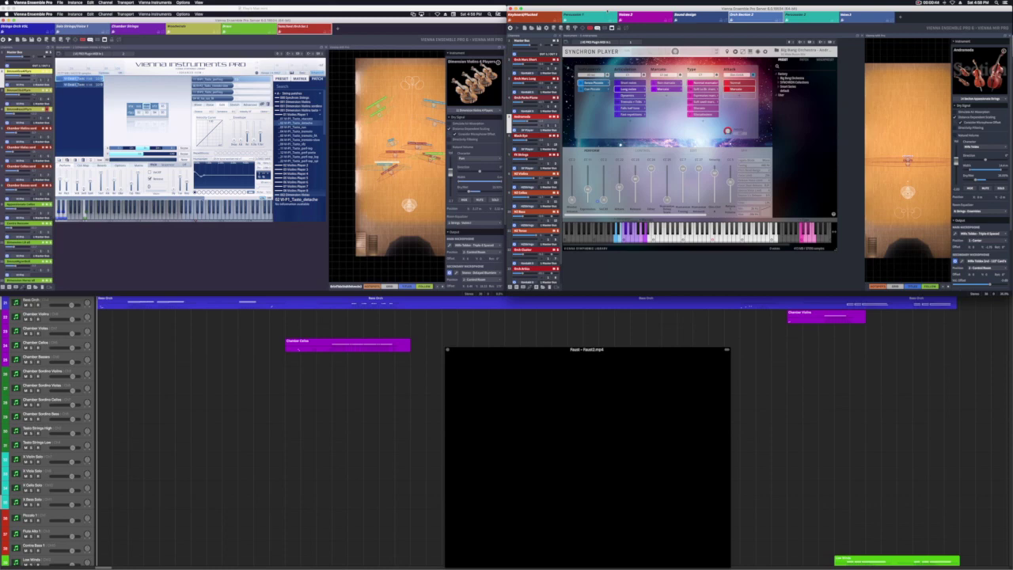
click(596, 318)
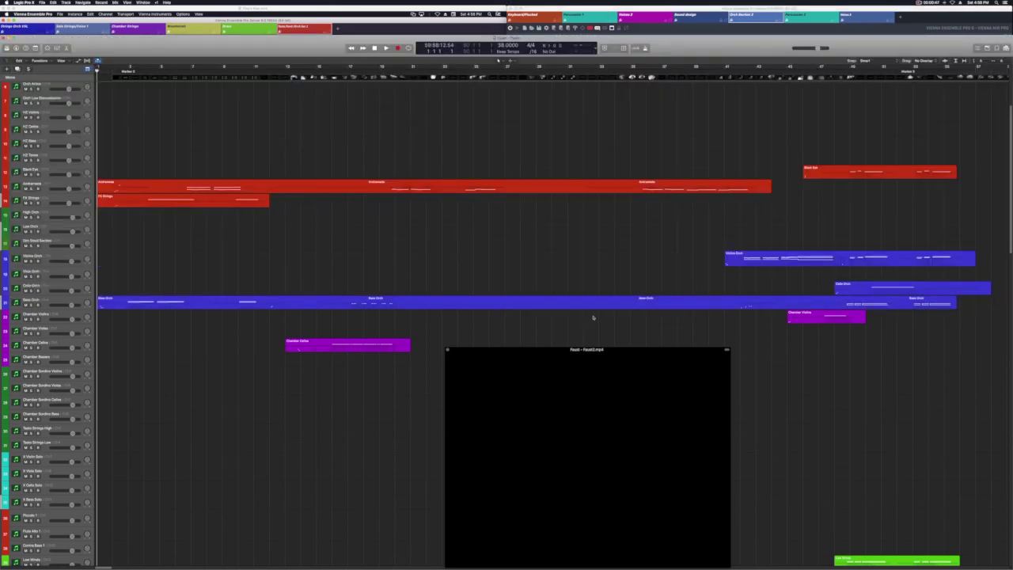
Step: Select the Andromeda region and inspect the Andromeda, Black Eye and FX Strings channels in Vienna Ensemble Pro's Synchron Player
click(226, 185)
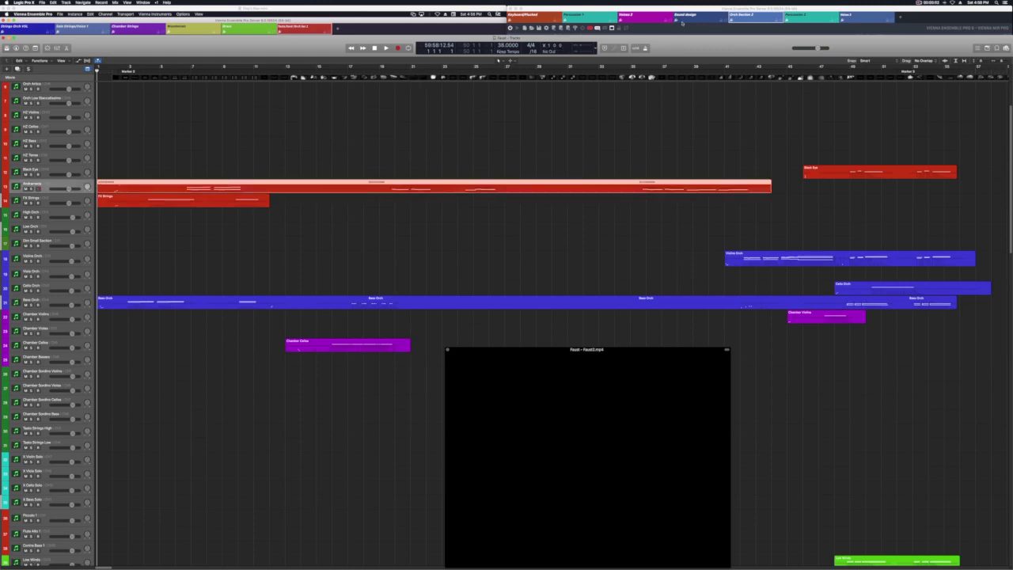
click(498, 60)
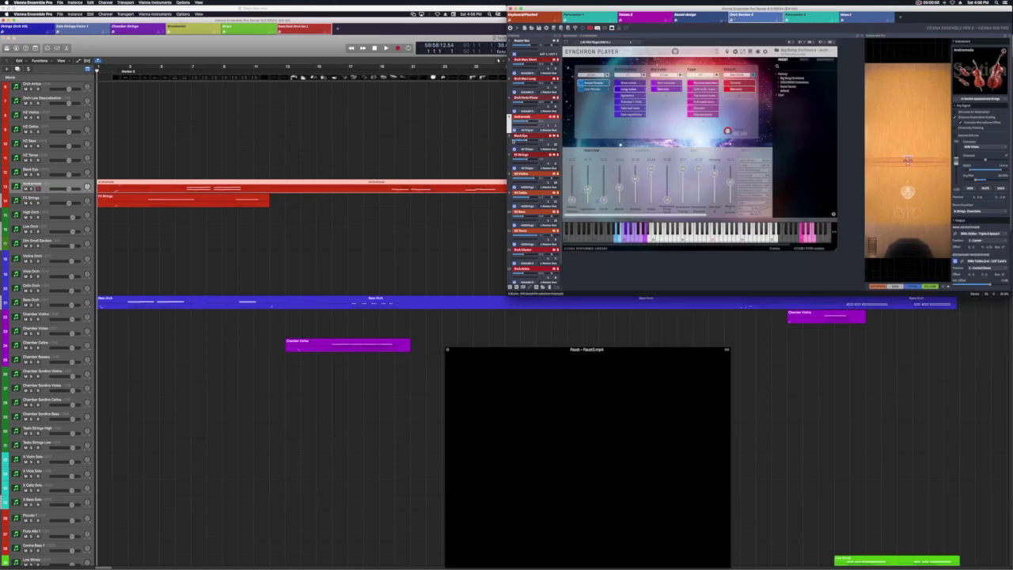
click(511, 140)
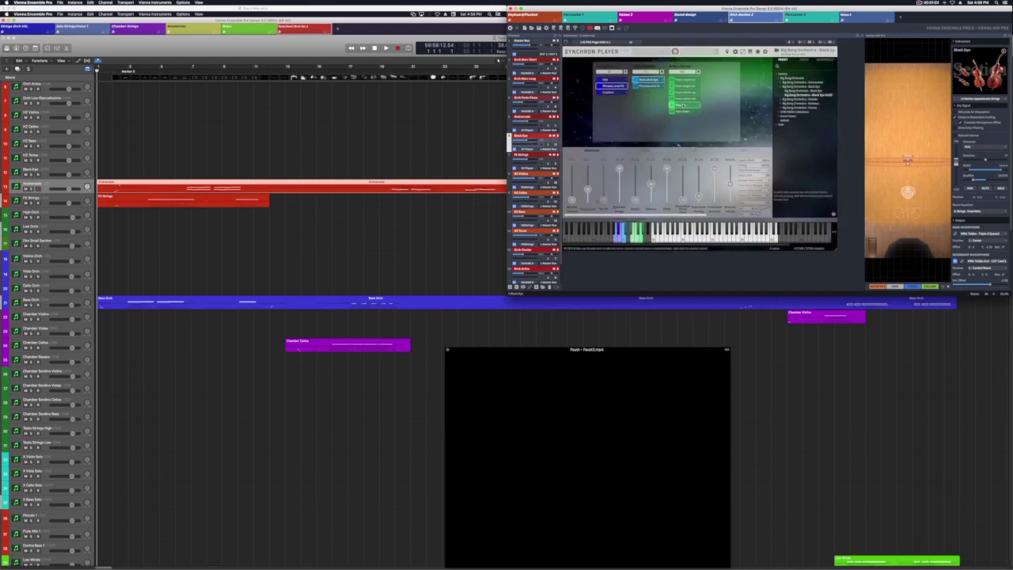
click(684, 104)
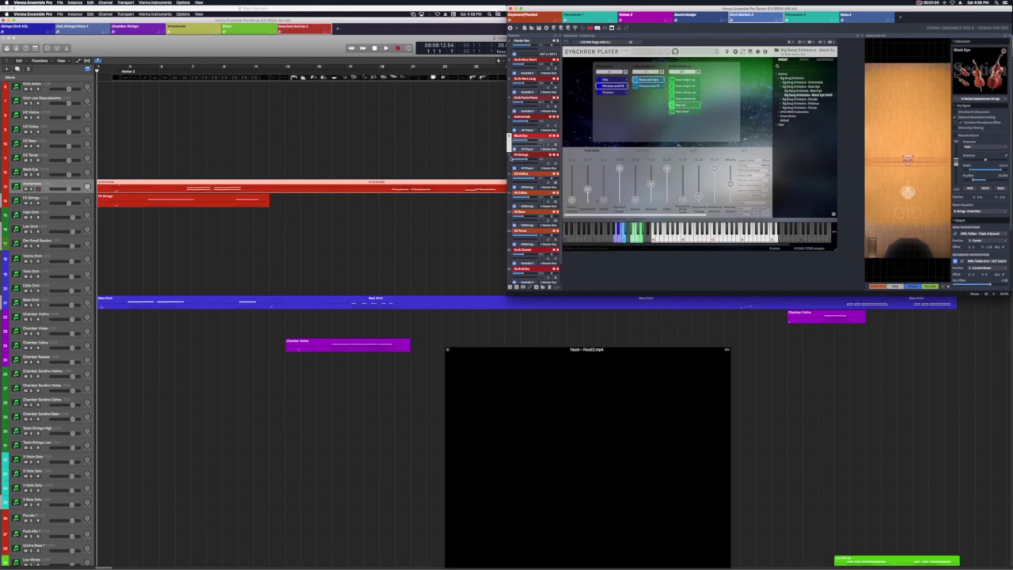
click(513, 155)
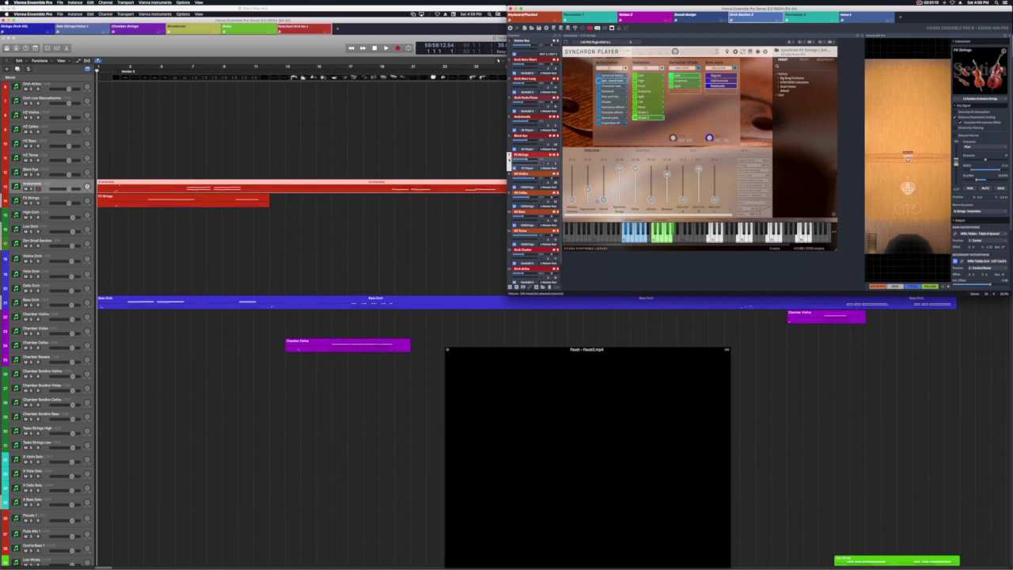
Step: Select the Bass Orch region and examine the Orchestra Basses' controller map and performance sliders in Vienna Instruments Pro
click(299, 302)
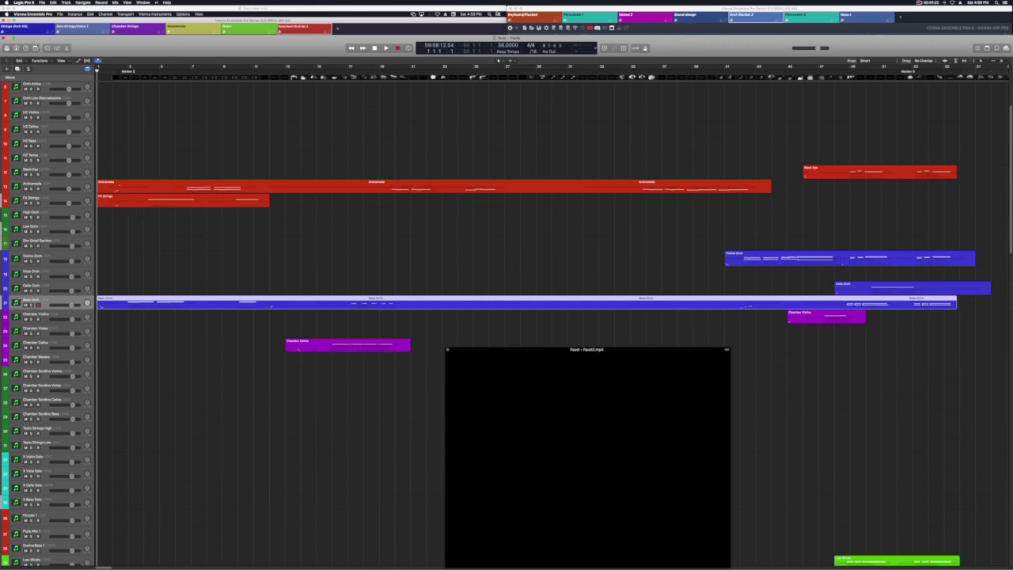
key(super+Tab)
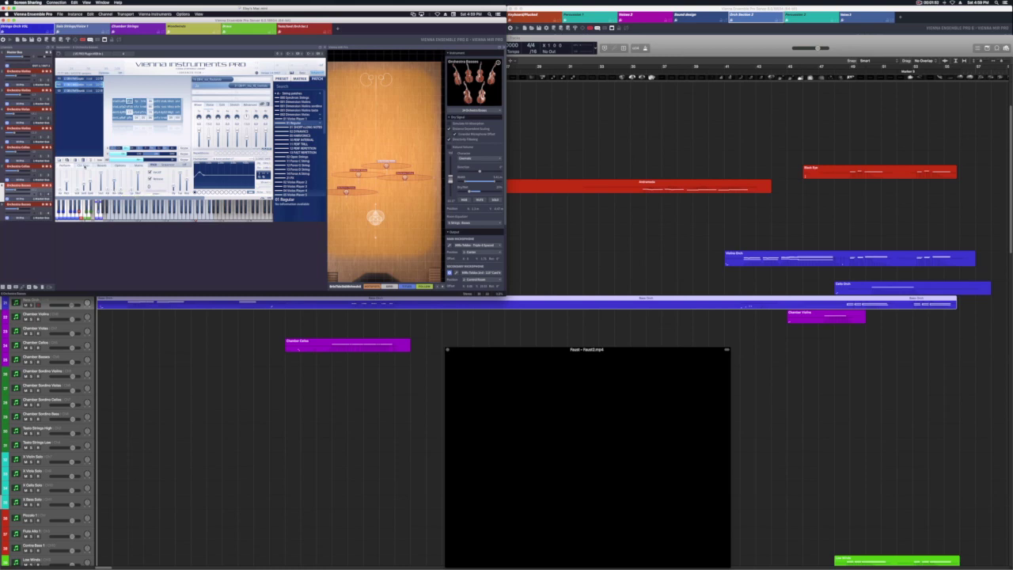
click(83, 166)
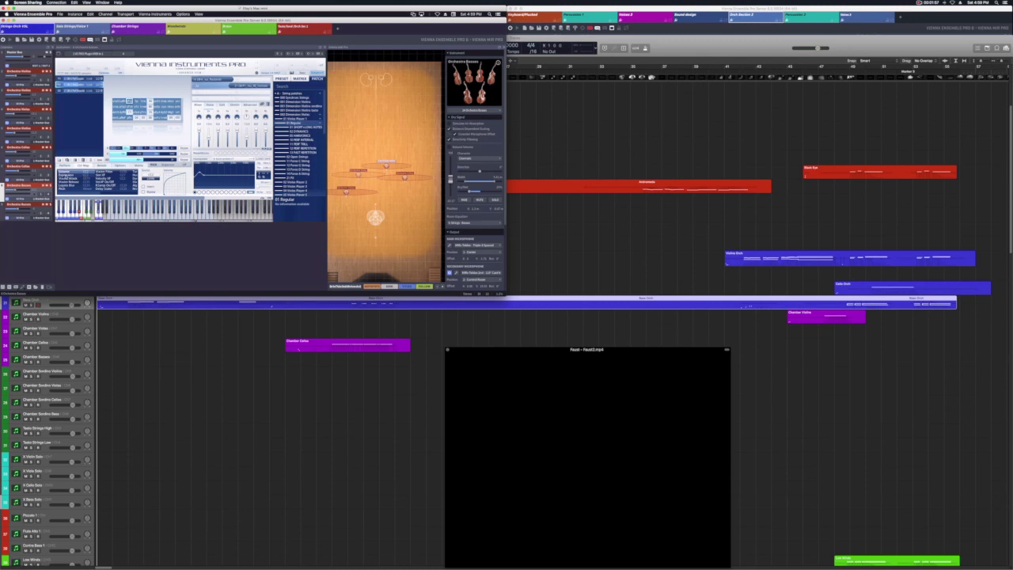
click(67, 174)
click(103, 178)
click(69, 171)
click(62, 165)
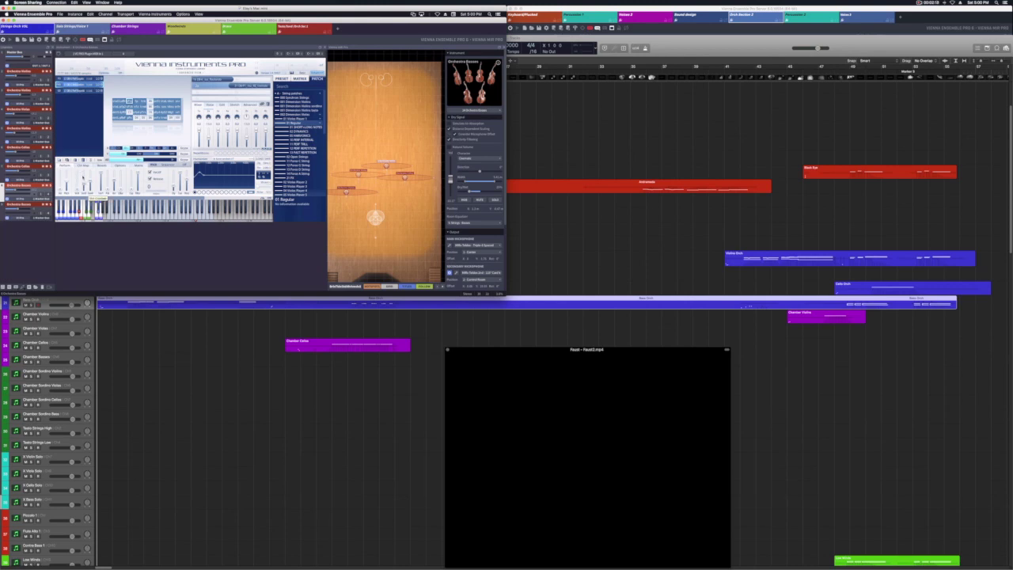
click(269, 323)
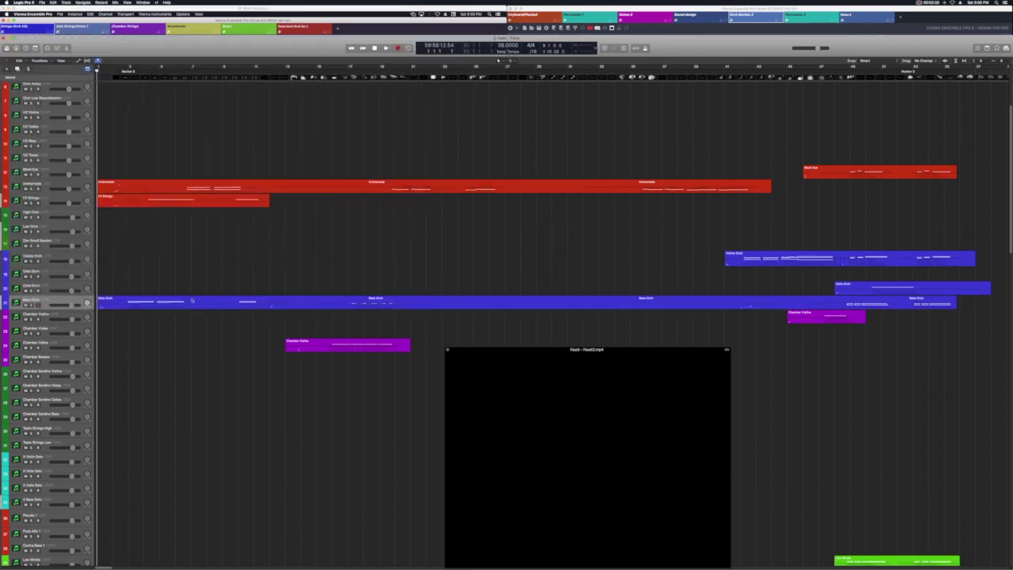
Step: Select the Horns Epic region and inspect the Dimension Horns in the Brass instance of Vienna Ensemble Pro
scroll(191, 301, down, 15)
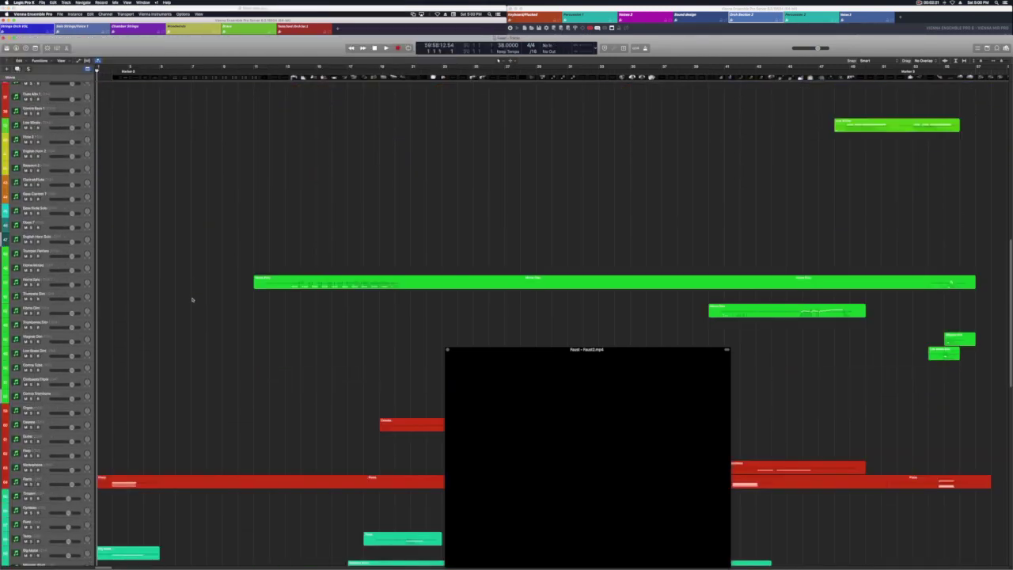
scroll(191, 299, down, 2)
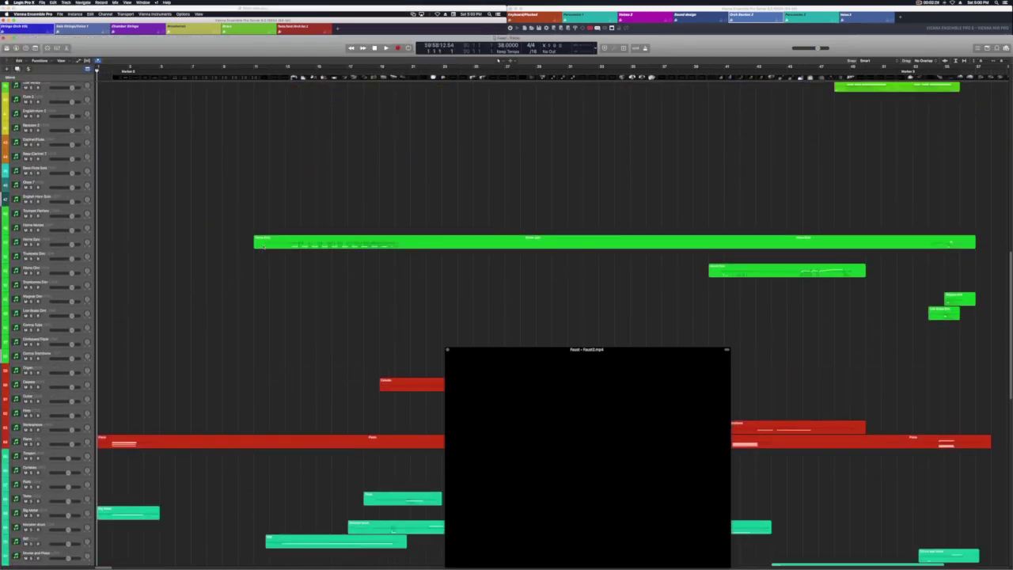
click(264, 246)
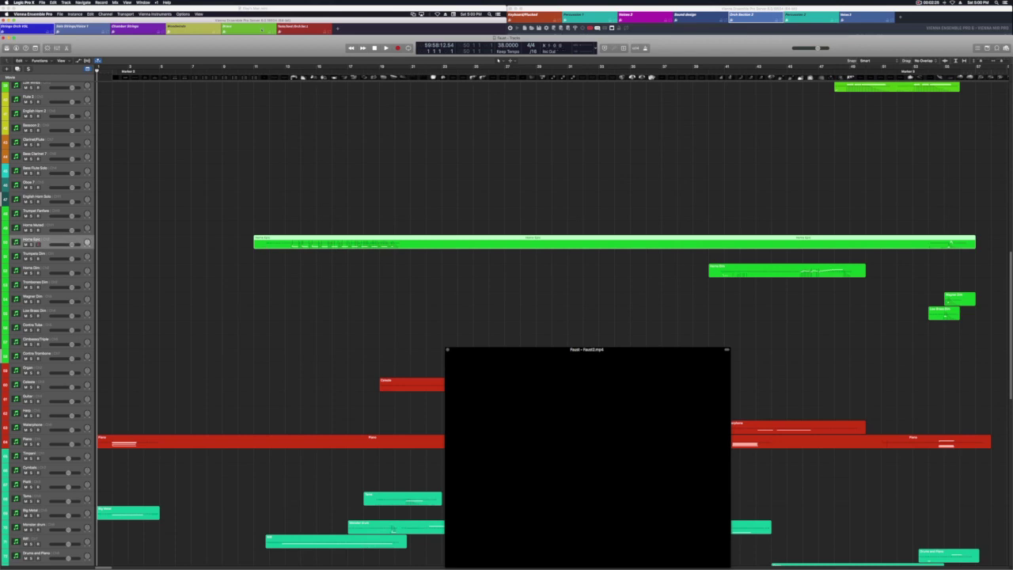
key(super+Tab)
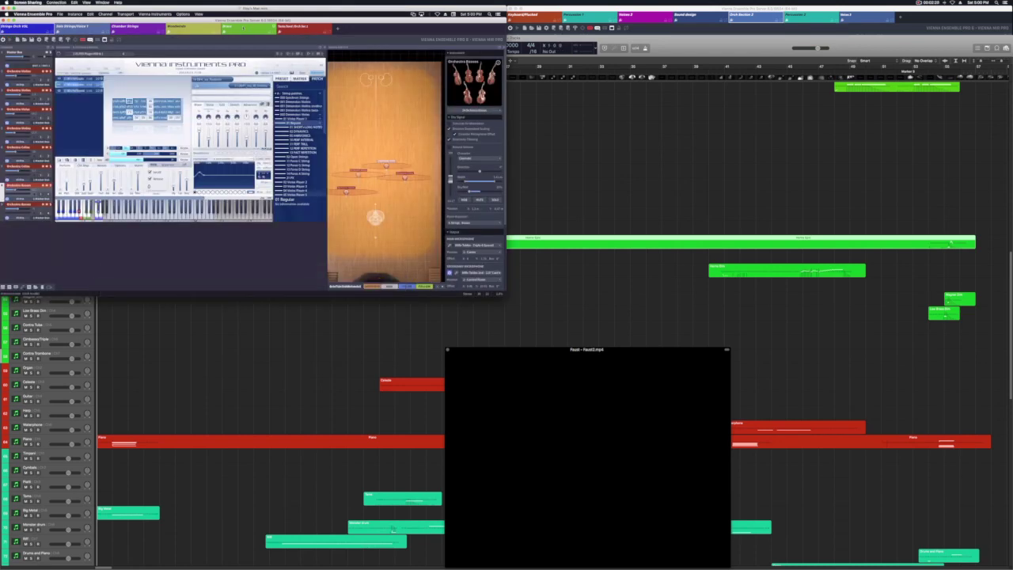
click(243, 29)
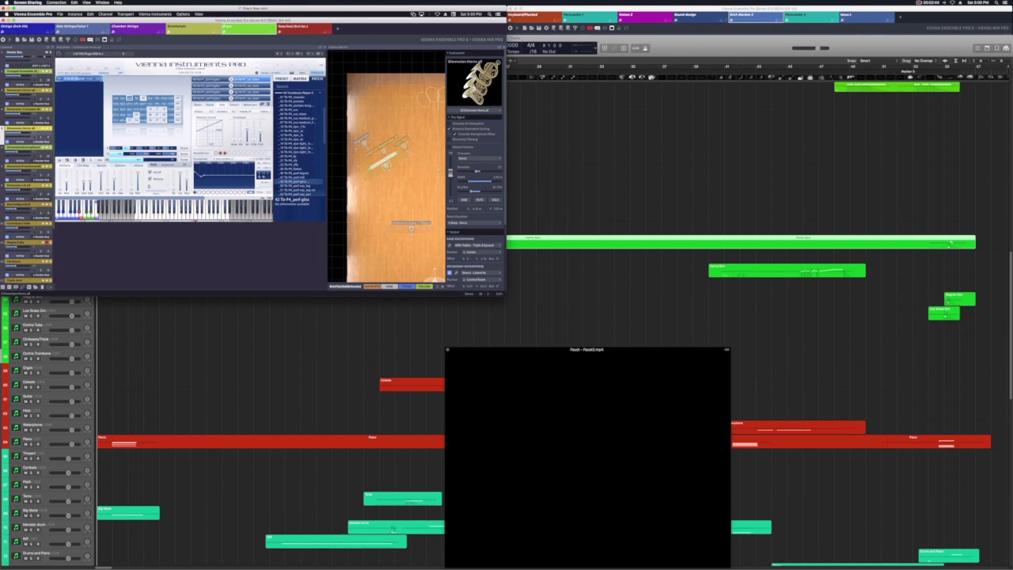
click(312, 319)
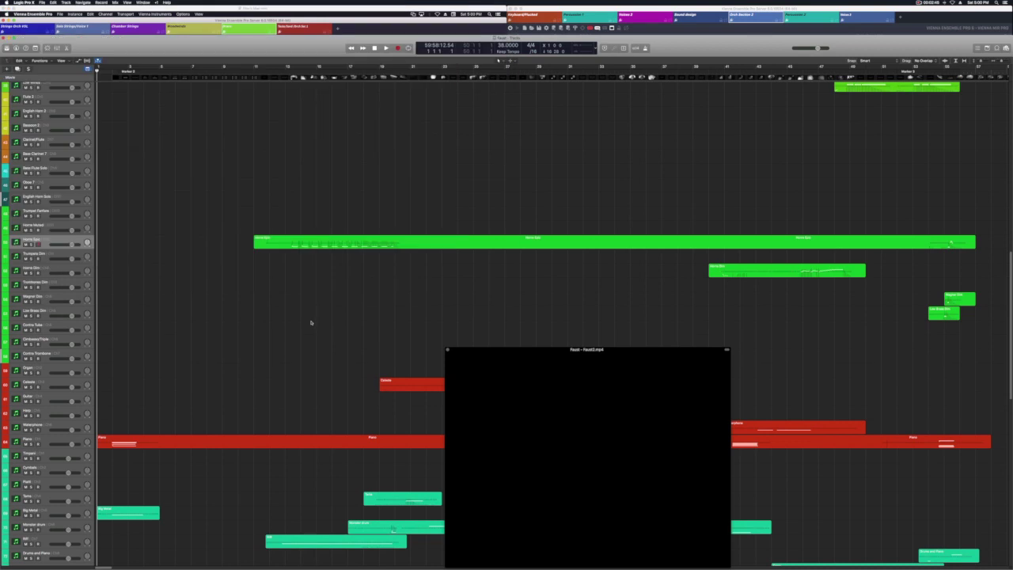
Step: Select the upper VSL Choir region and inspect the Vienna Choir channel on the remote Vienna Ensemble Pro server
scroll(164, 321, down, 5)
scroll(165, 321, down, 3)
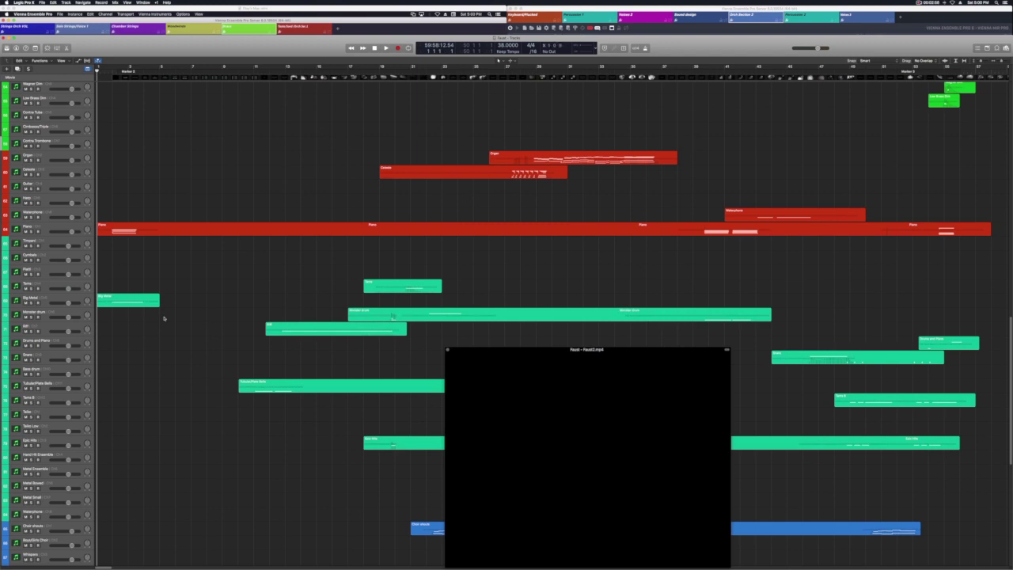
scroll(175, 331, down, 10)
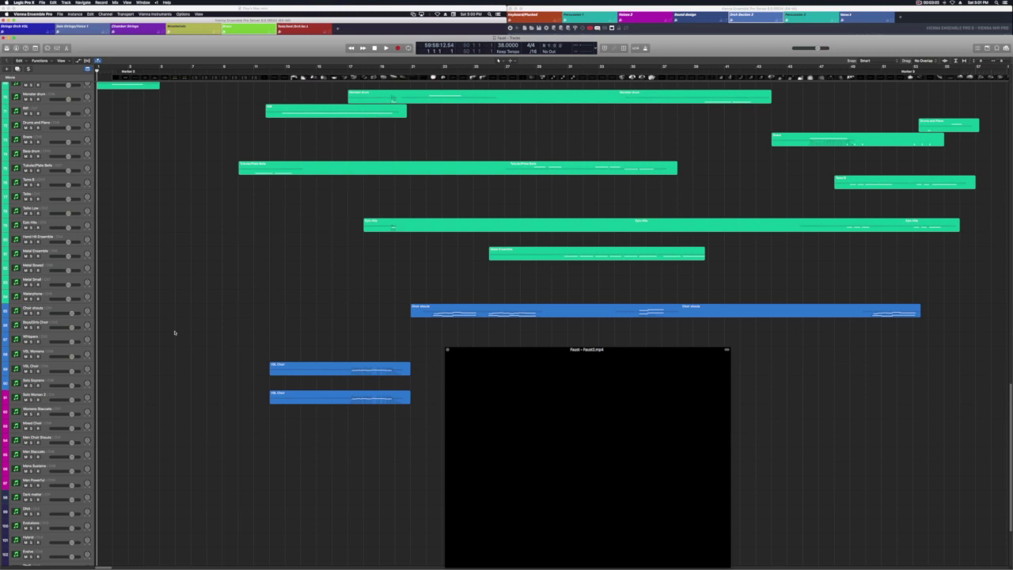
click(307, 371)
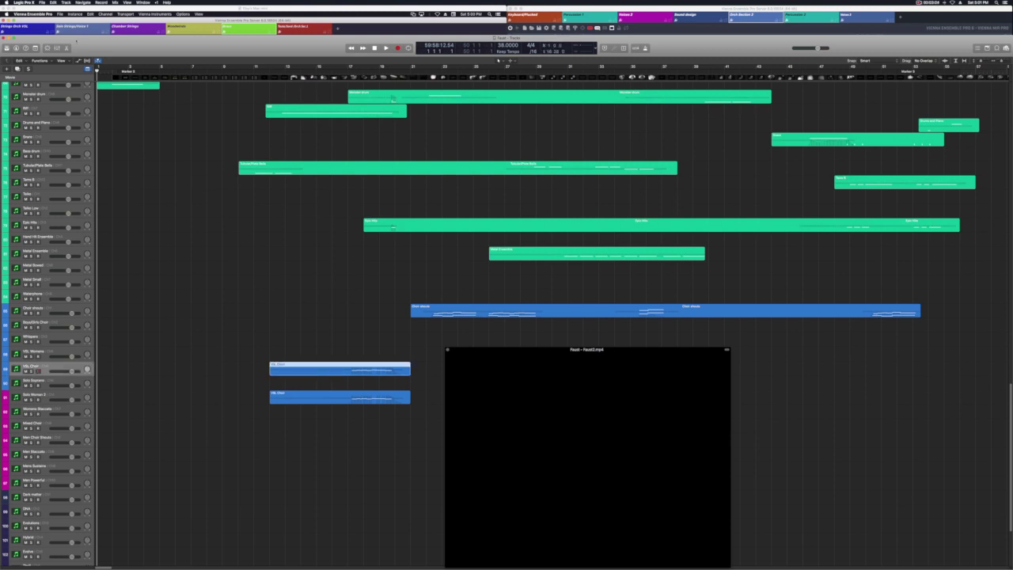
key(super+Tab)
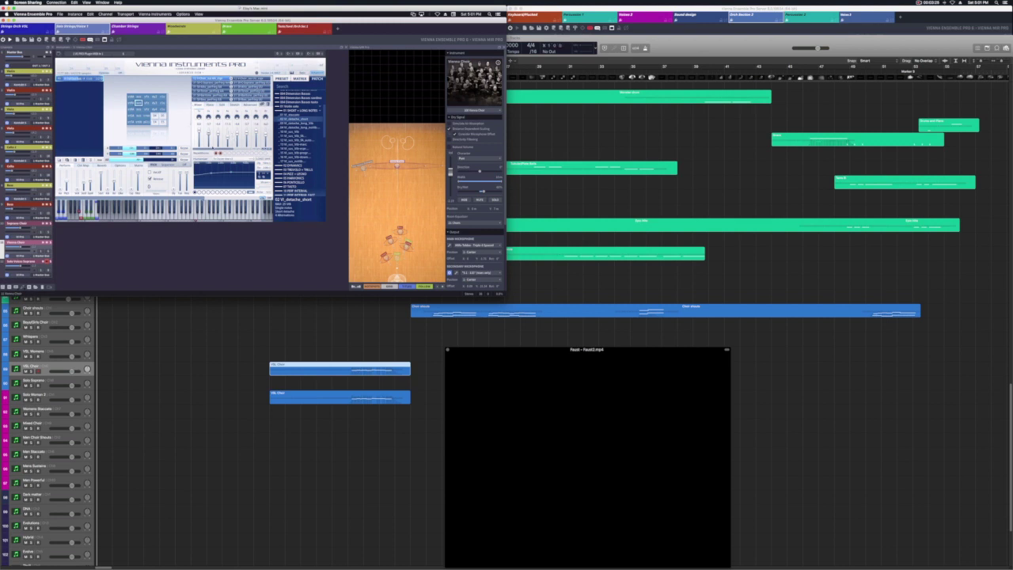
click(269, 319)
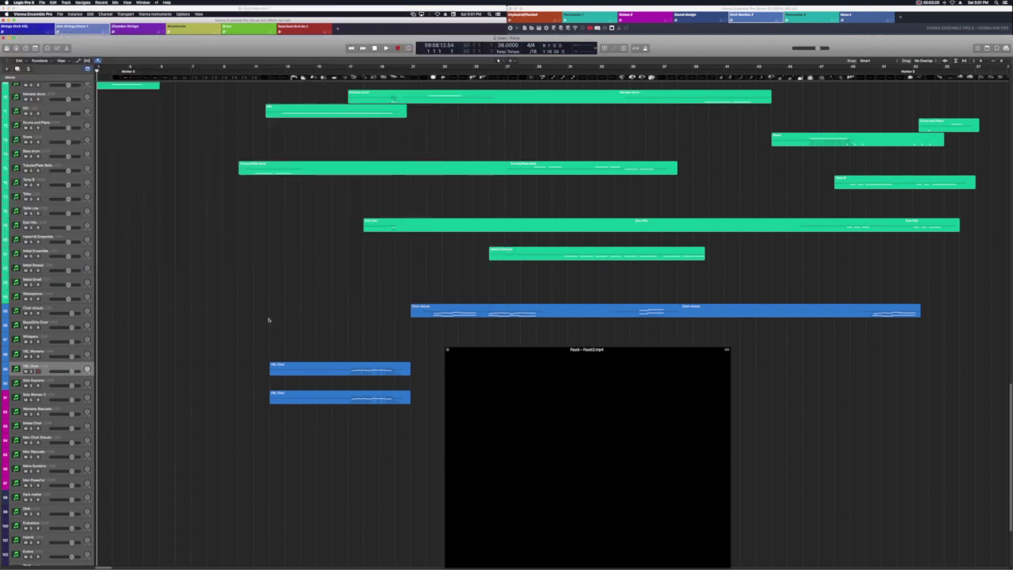
Step: Play the cue from the start, select the Piano region and show its Synchron Pianos instrument in the Keyboard/Plucked instance
key(space)
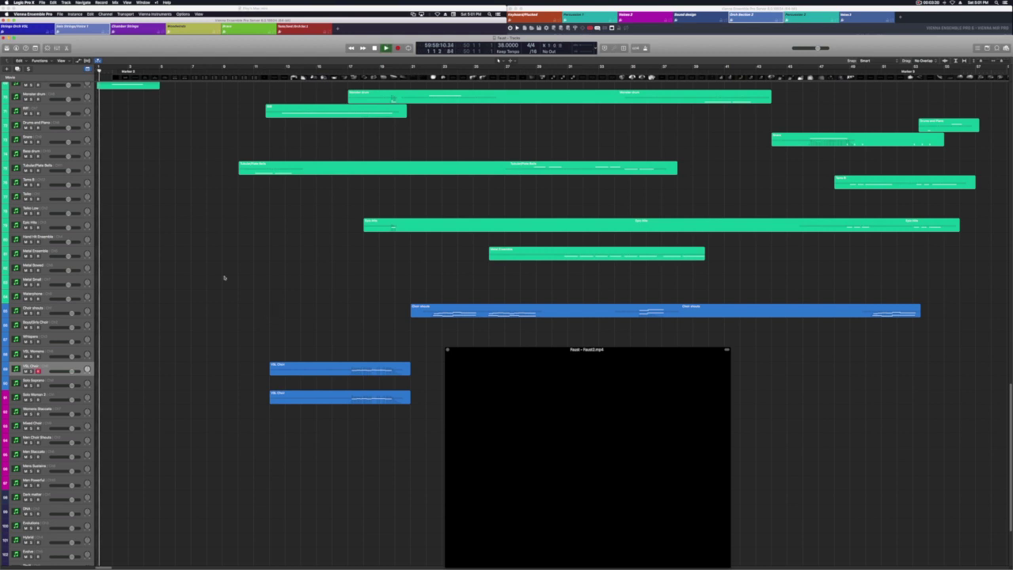
scroll(198, 260, up, 5)
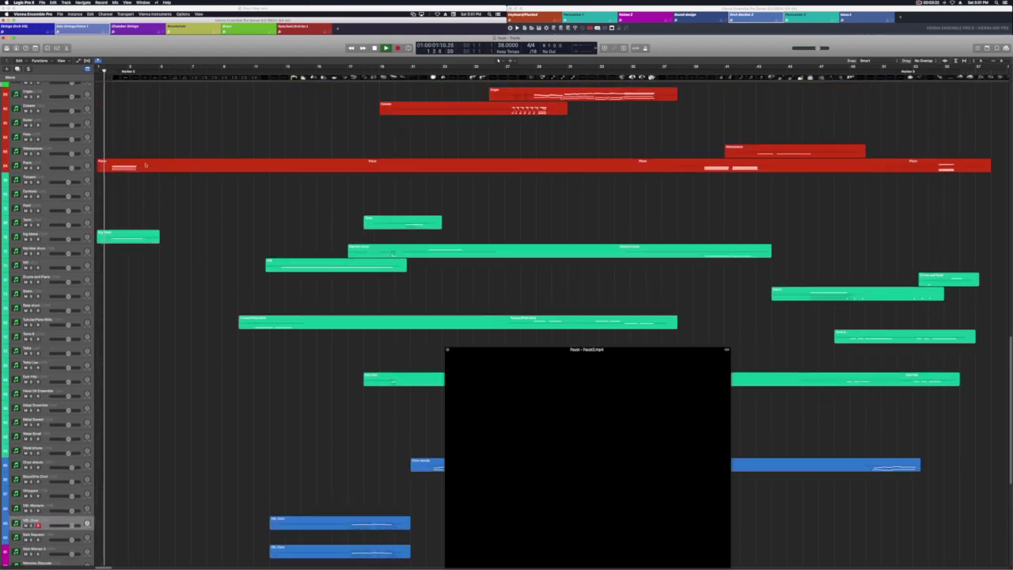
click(145, 165)
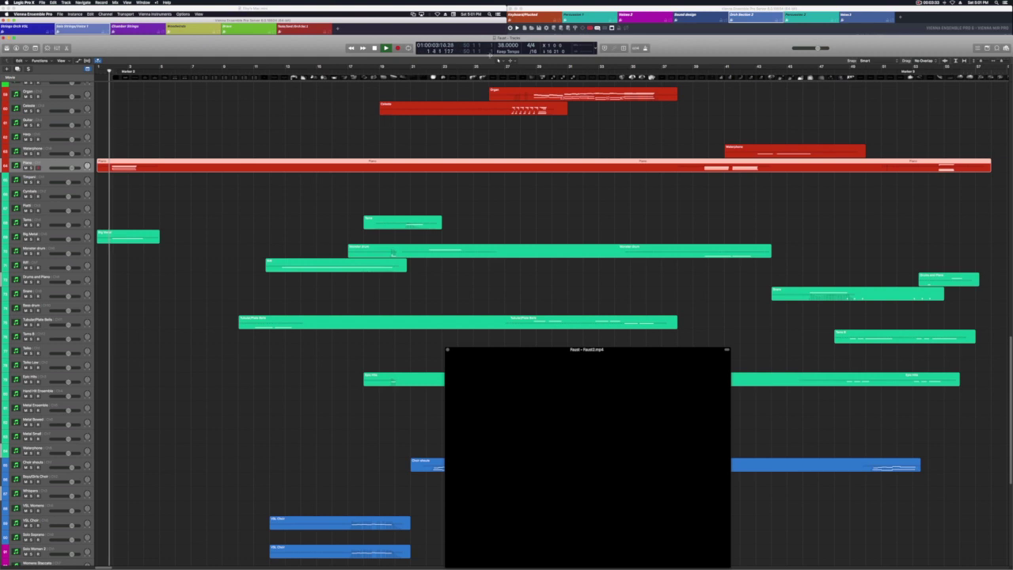
click(536, 16)
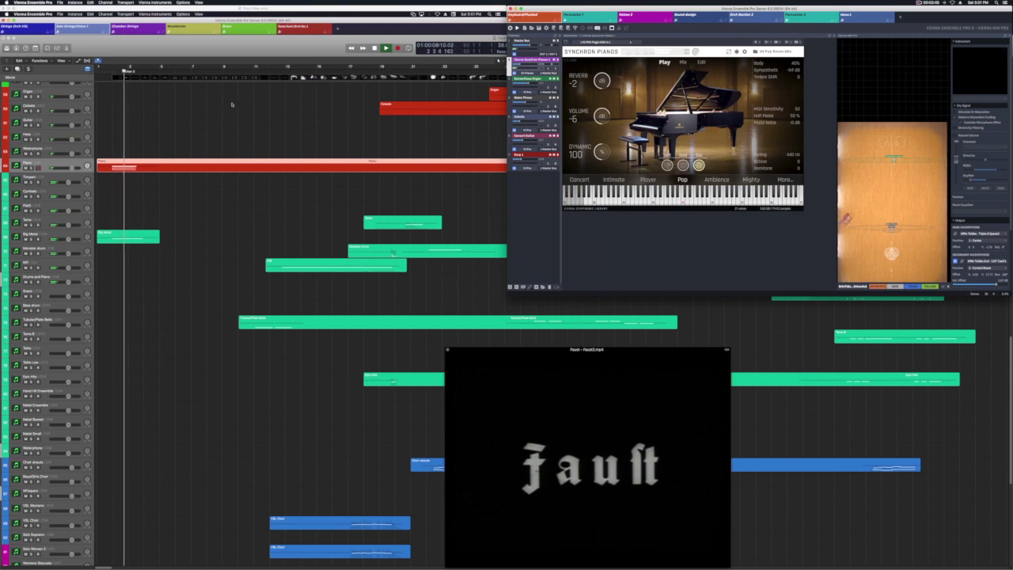
Step: During playback, bring up the Orchestra Basses and FX Strings instruments in the two Vienna Ensemble Pro windows
scroll(232, 104, down, 15)
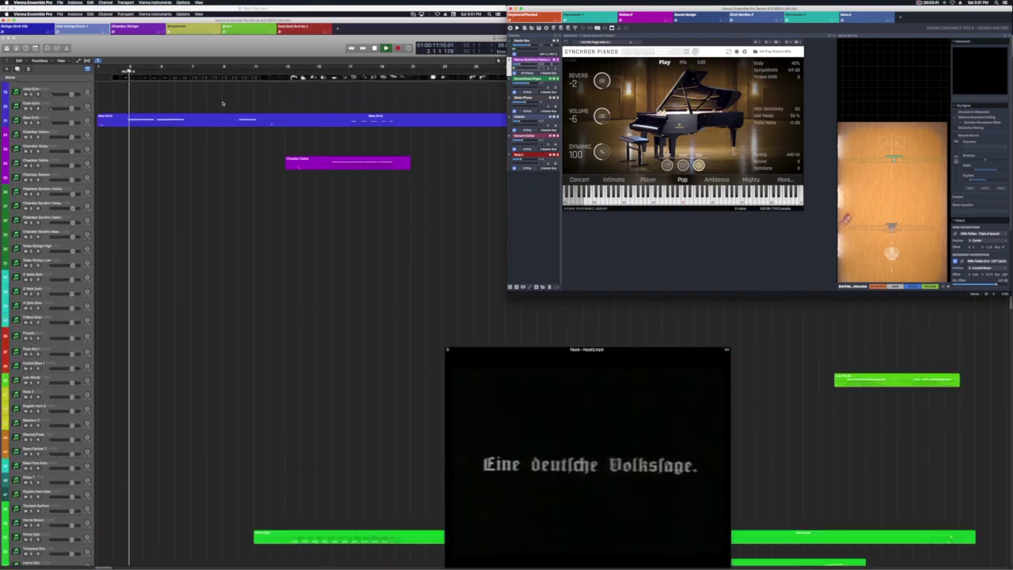
scroll(223, 103, up, 3)
key(super+Tab)
mouse_move(254, 283)
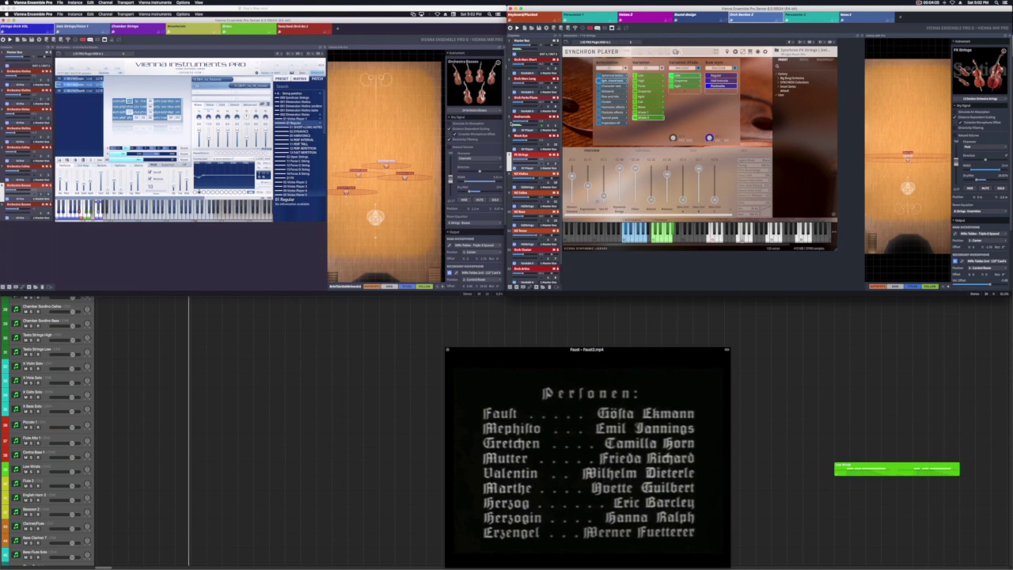
Step: While the cue plays, show the FX Strings in the orchestral section instance and the Waterphone patch in the Keyboard/Plucked instance
click(513, 118)
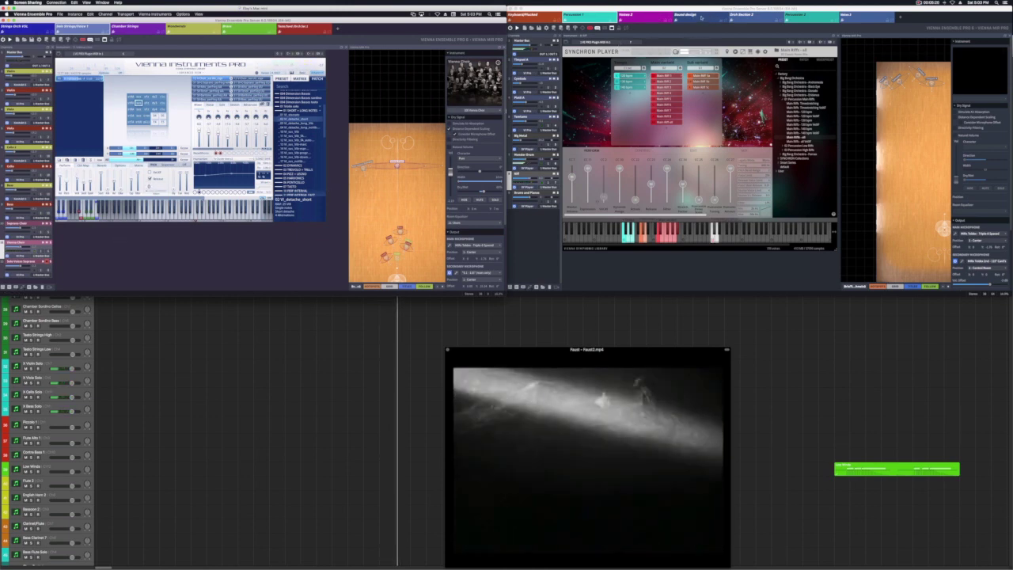
click(732, 15)
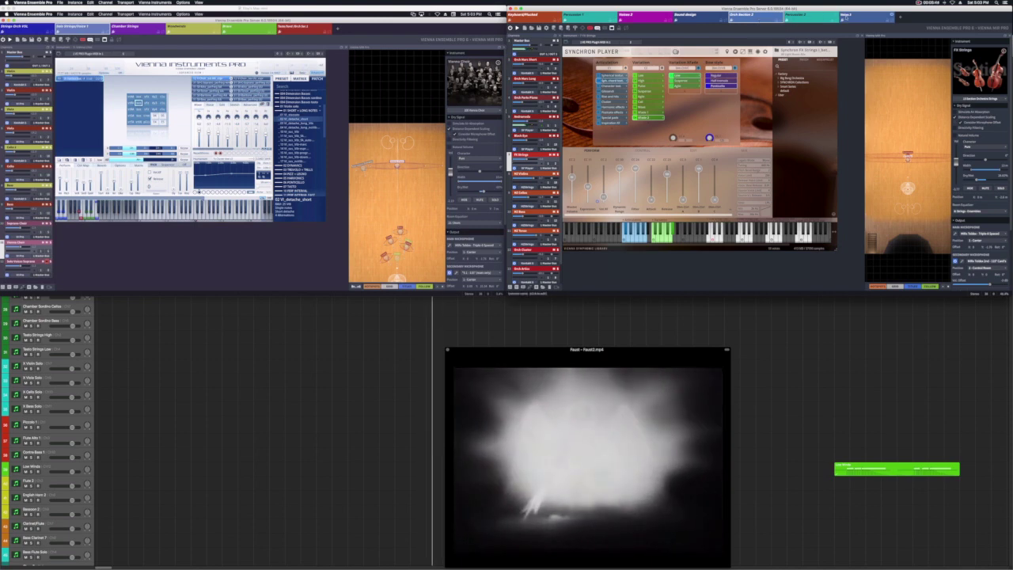
click(846, 15)
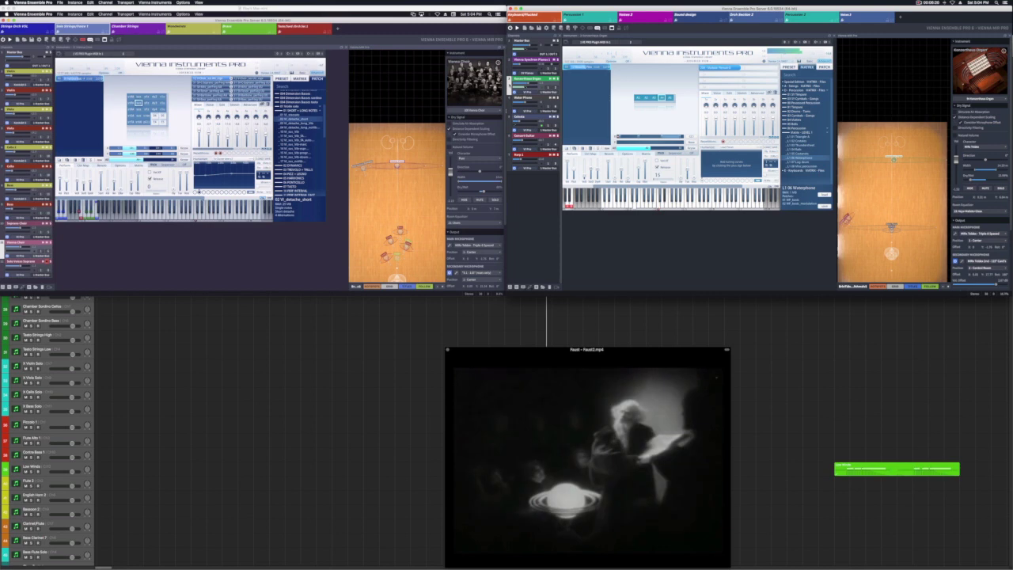
Step: Return to the orchestral section instance during playback and inspect the Andromeda instrument in Synchron Player
mouse_move(554, 430)
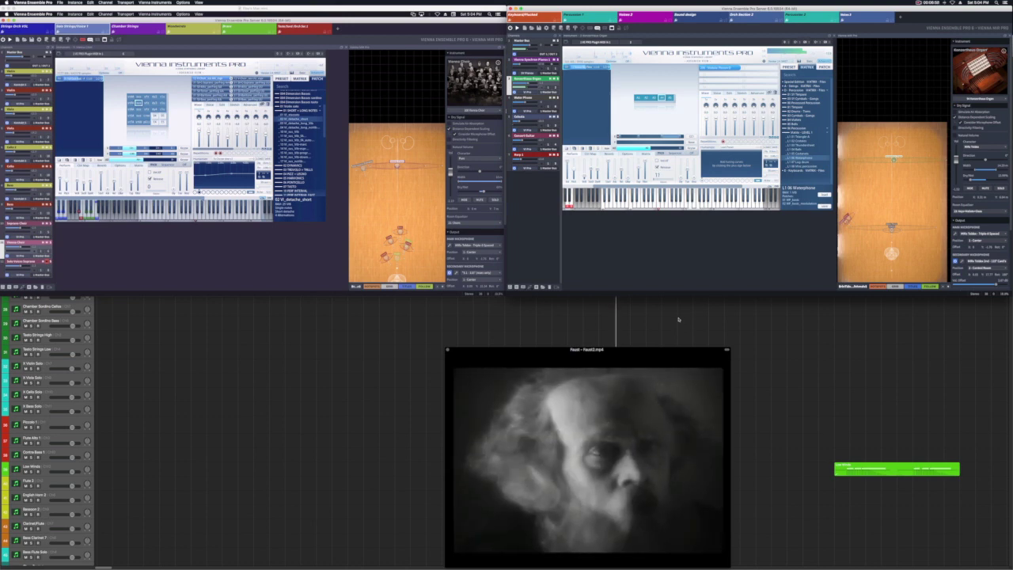
mouse_move(490, 448)
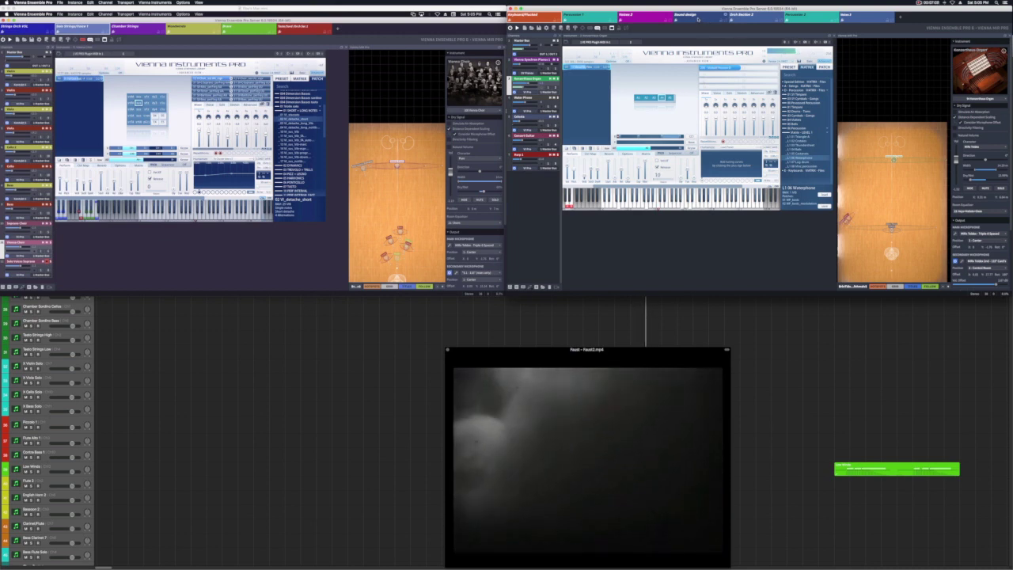
click(747, 17)
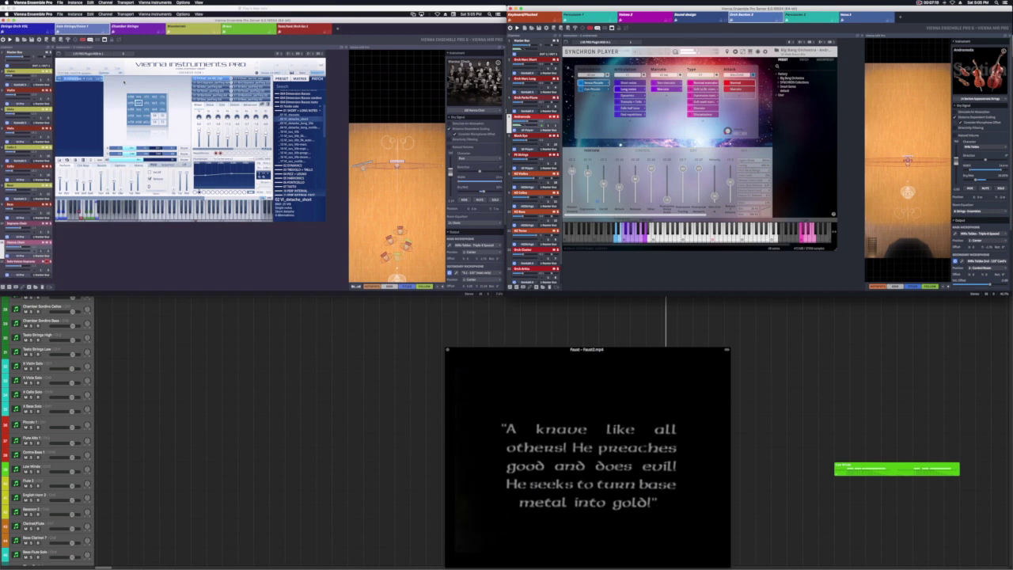
click(604, 176)
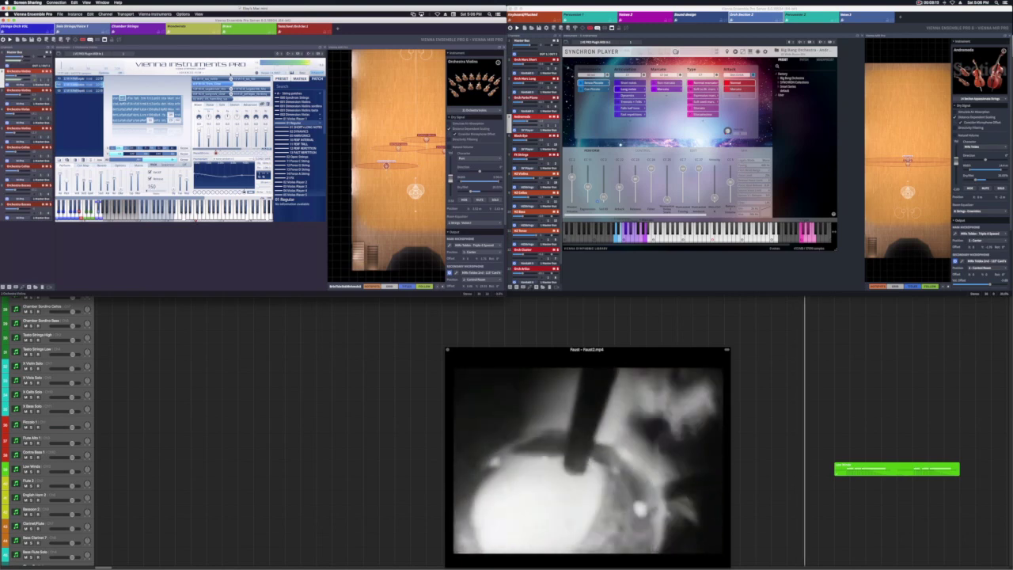
Step: Bring up the Dimension Horns in the Brass instance and the Rise & Hit and Palette instruments in the Sound design instance
click(238, 28)
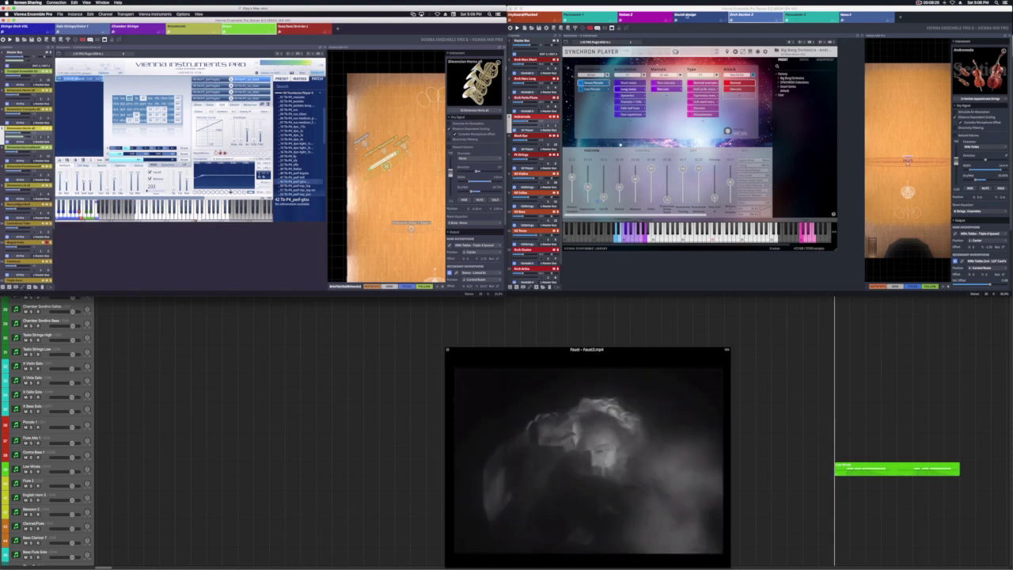
click(693, 16)
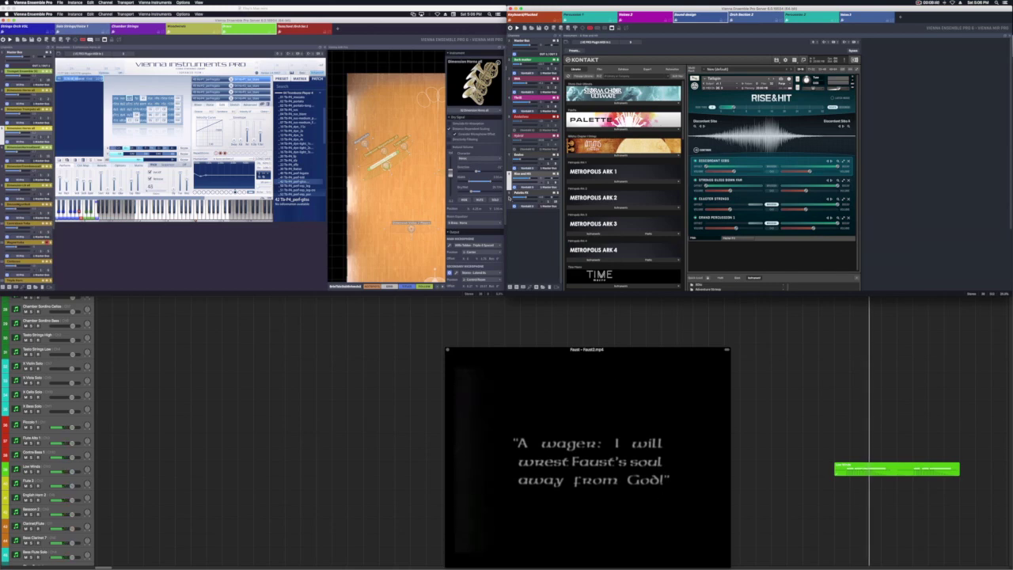
click(523, 192)
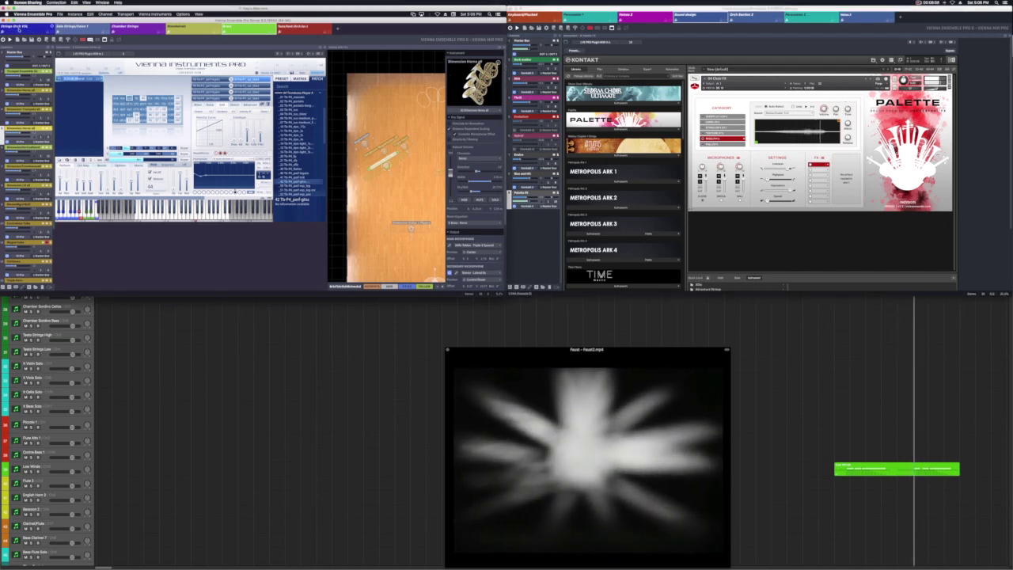
Step: Show the Orchestra Violins in the orchestral strings instance, then switch to Logic Pro and follow the playing brass and percussion tracks
click(29, 27)
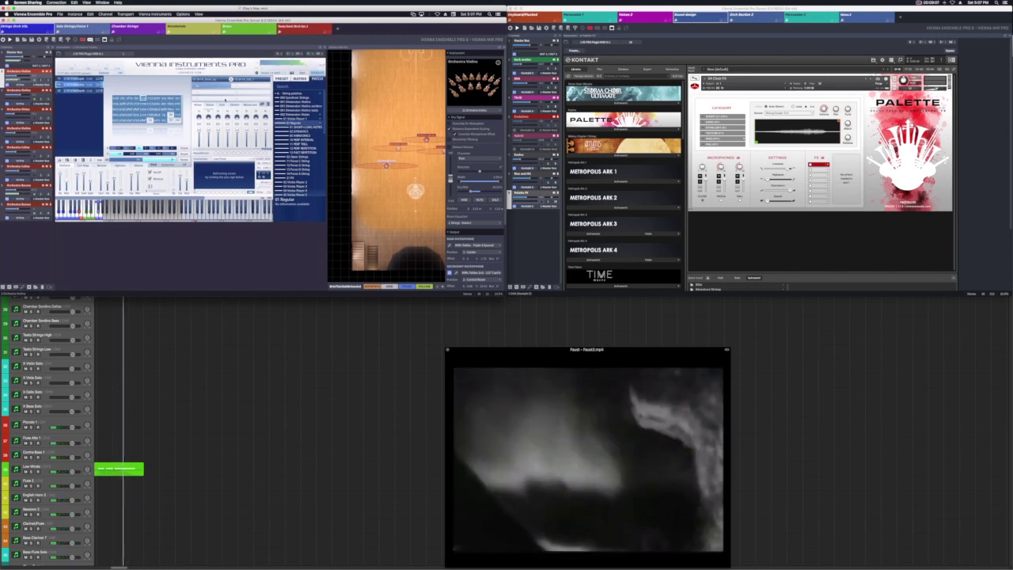
click(414, 321)
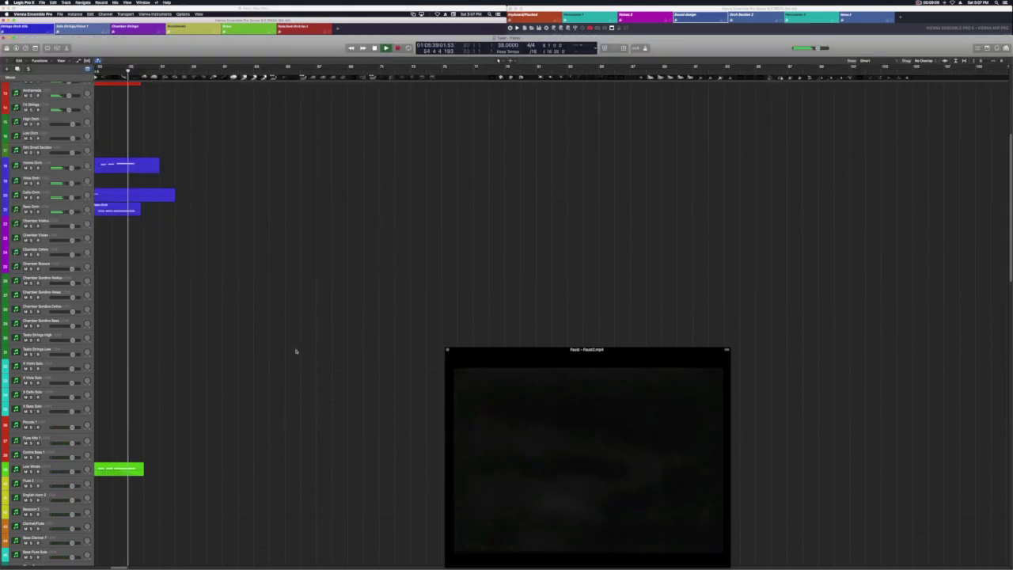
scroll(181, 278, down, 15)
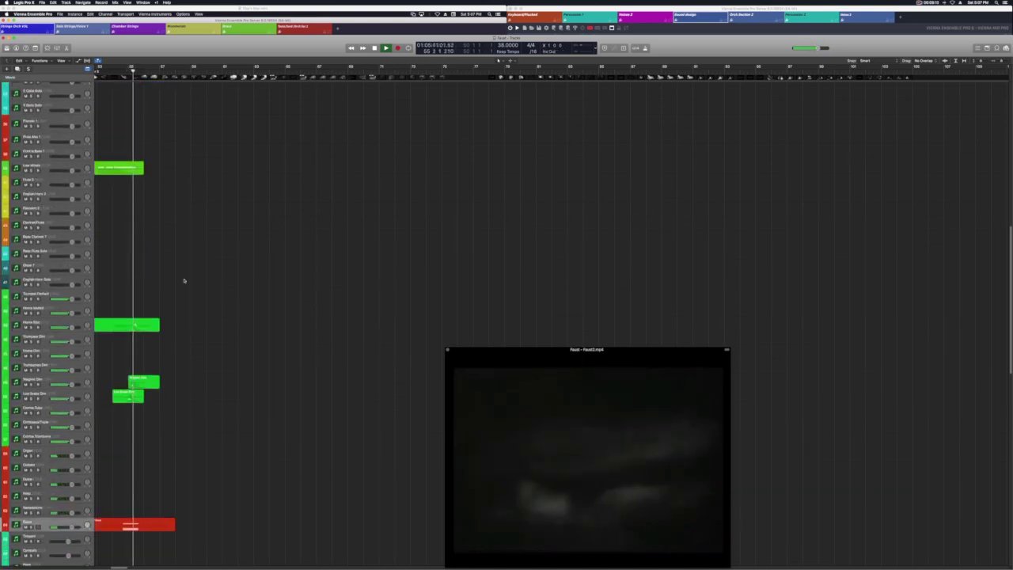
scroll(182, 280, down, 4)
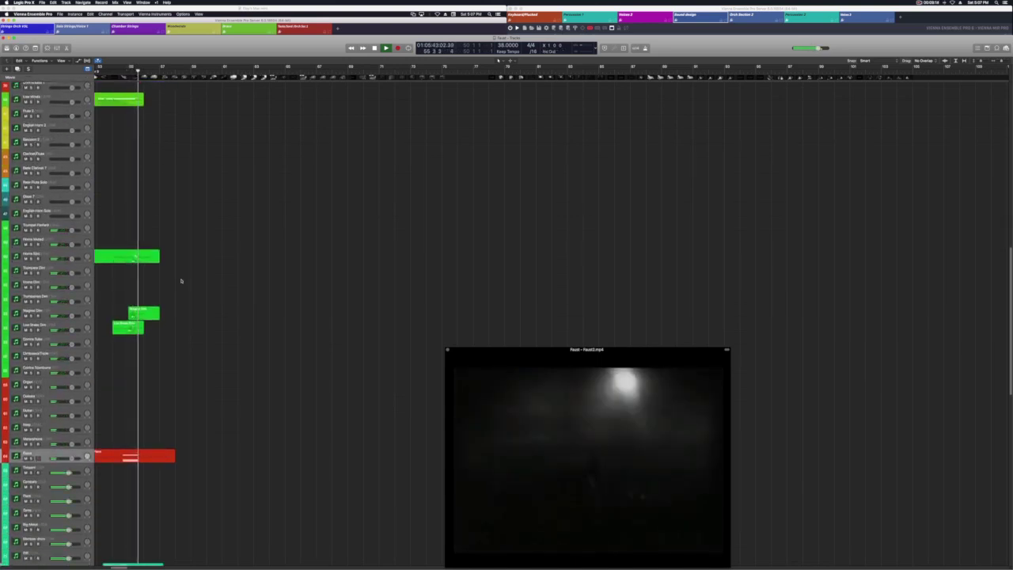